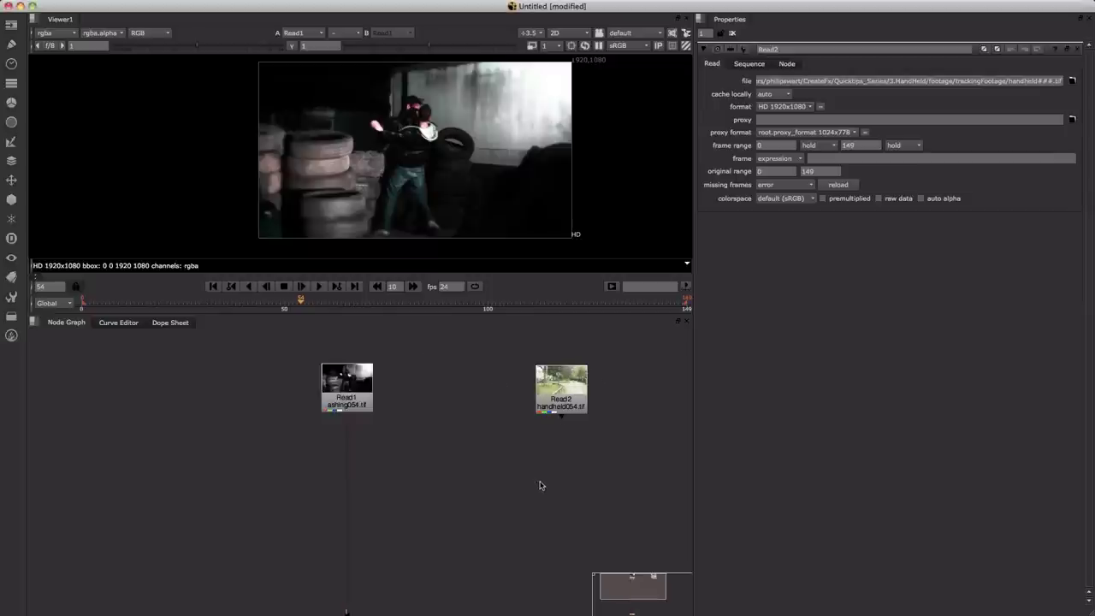
Add a Tracker node wired under the handheld Read2 footage and view its output.
{"action": "key", "text": "Tab"}
{"action": "type", "text": "trac"}
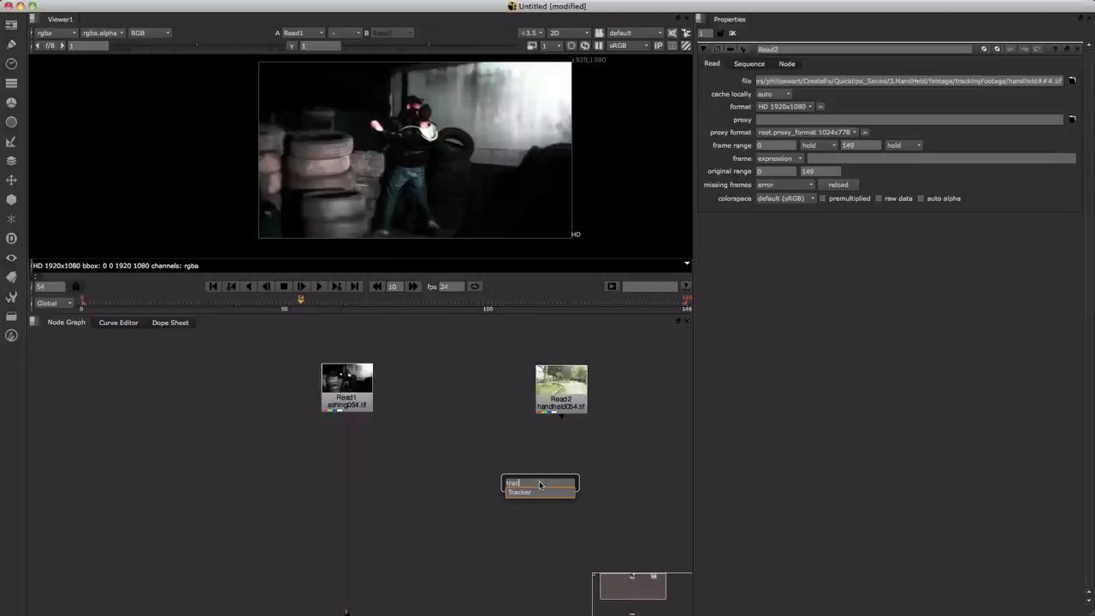
{"action": "type", "text": "ker"}
{"action": "key", "text": "Return"}
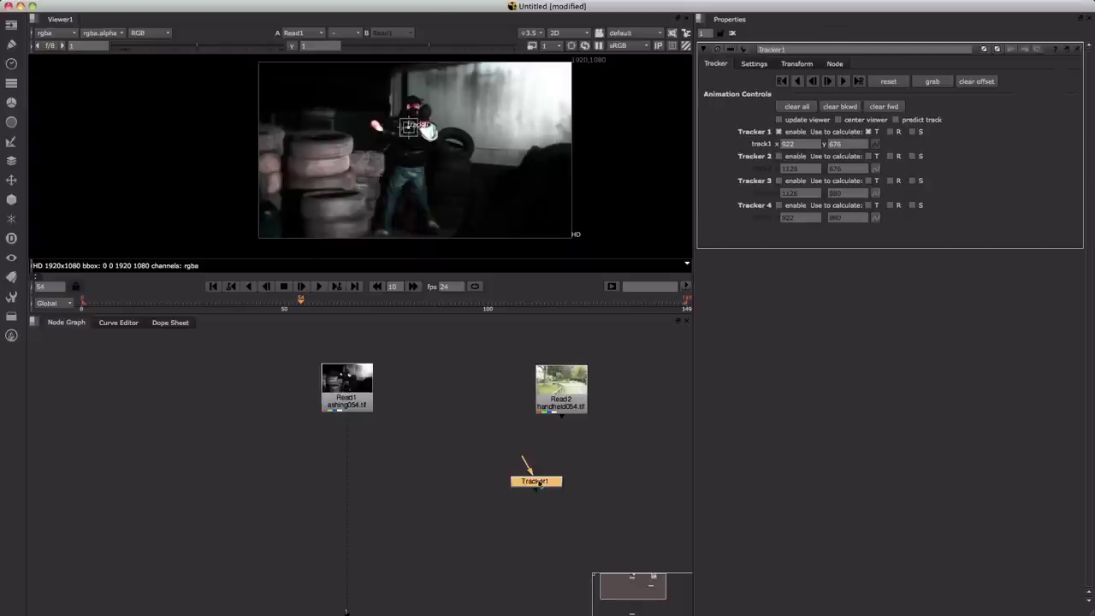
{"action": "left_click_drag", "start_coordinate": [552, 484], "coordinate": [576, 484]}
{"action": "key", "text": "1"}
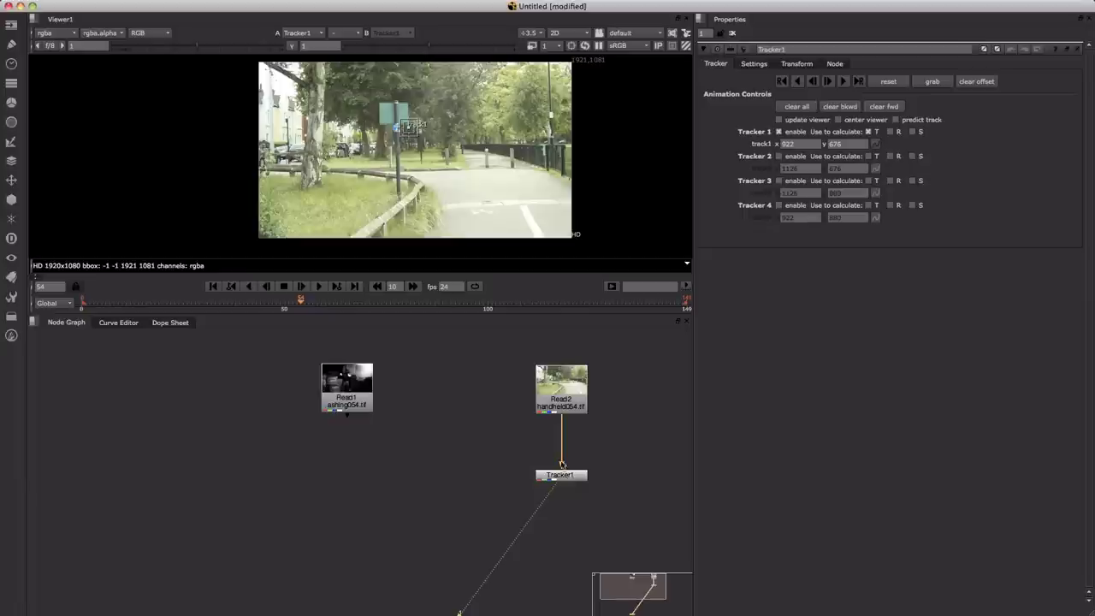
Position the track1 box on the bollard beside the path and frame it in the viewer.
{"action": "scroll", "coordinate": [423, 220], "scroll_direction": "up", "scroll_amount": 4}
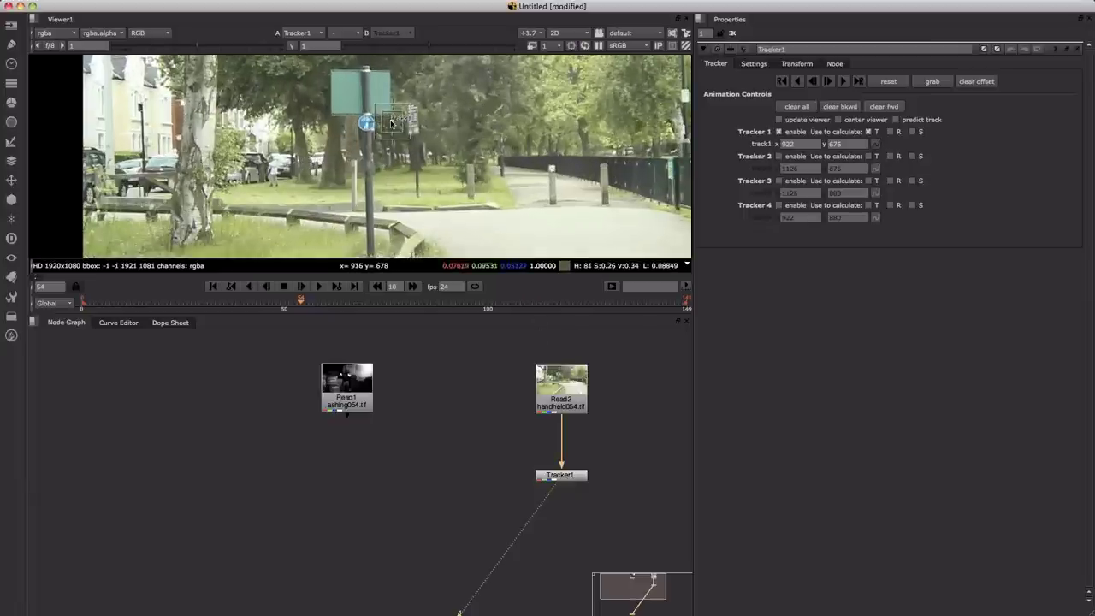
{"action": "left_click_drag", "start_coordinate": [399, 125], "coordinate": [549, 169]}
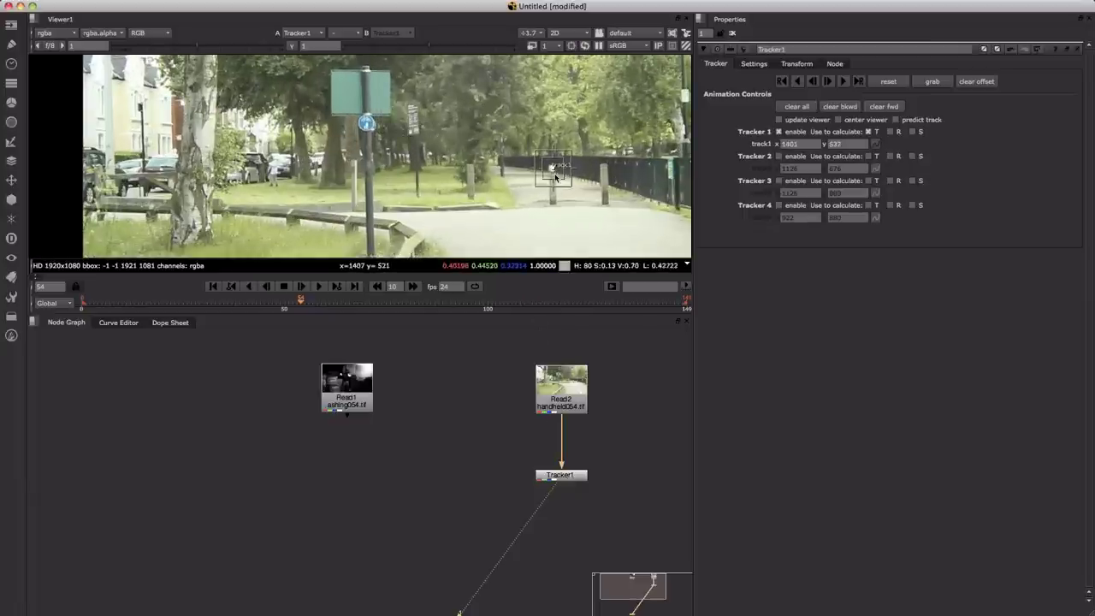
{"action": "scroll", "coordinate": [552, 167], "scroll_direction": "up", "scroll_amount": 3}
{"action": "scroll", "coordinate": [649, 142], "scroll_direction": "up", "scroll_amount": 2}
{"action": "left_click_drag", "start_coordinate": [601, 110], "coordinate": [576, 108]}
{"action": "scroll", "coordinate": [595, 105], "scroll_direction": "down", "scroll_amount": 3}
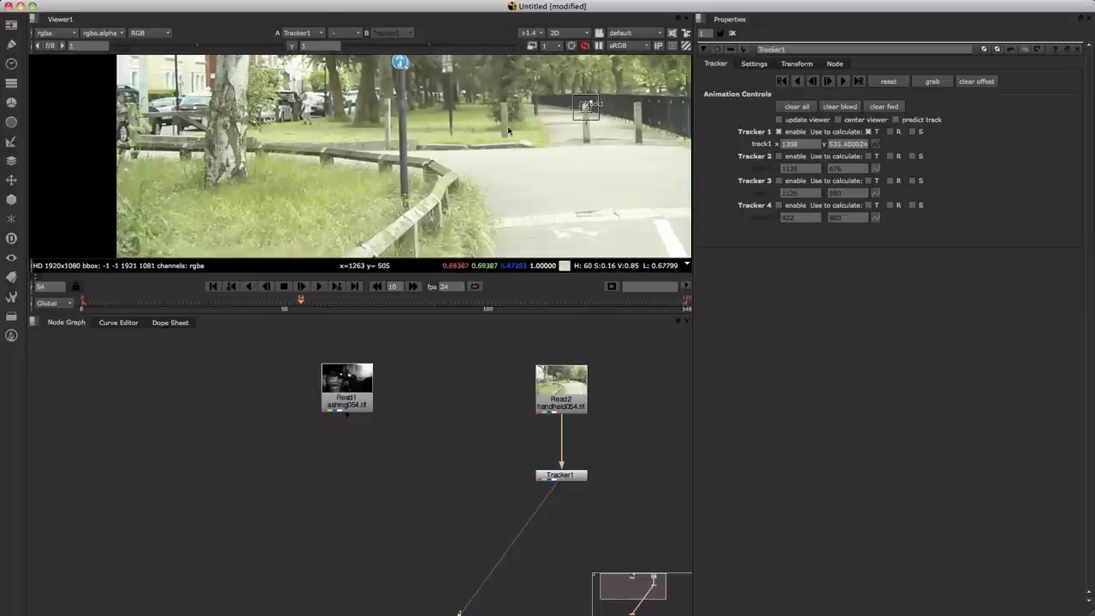
{"action": "middle_click_drag", "start_coordinate": [594, 104], "coordinate": [535, 137]}
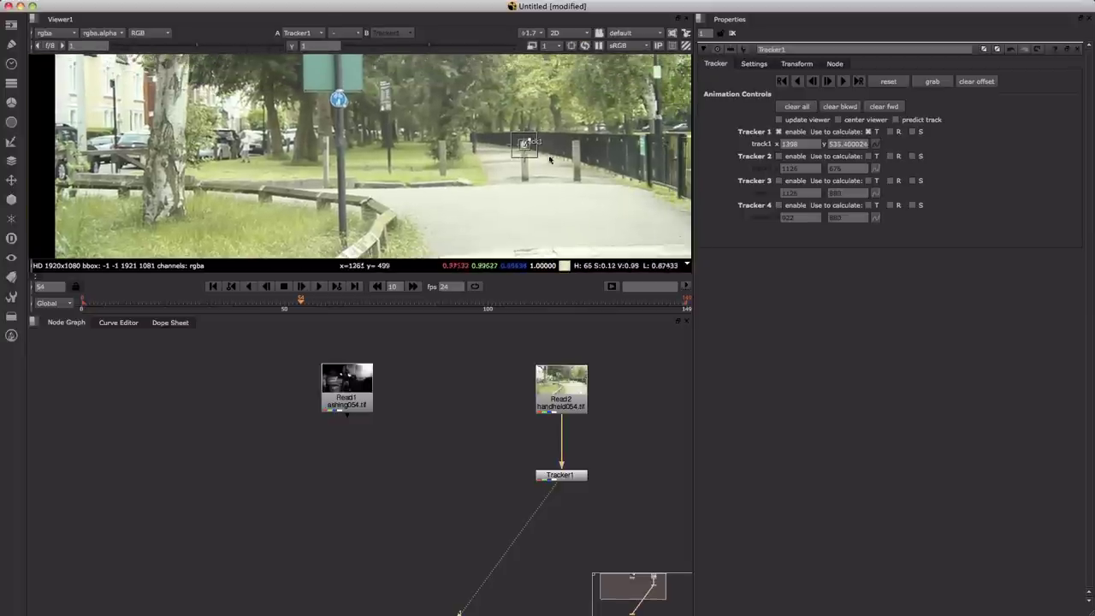
Track the bollard backward from frame 54, then forward to frame 149, and scrub to verify.
{"action": "left_click", "coordinate": [800, 81]}
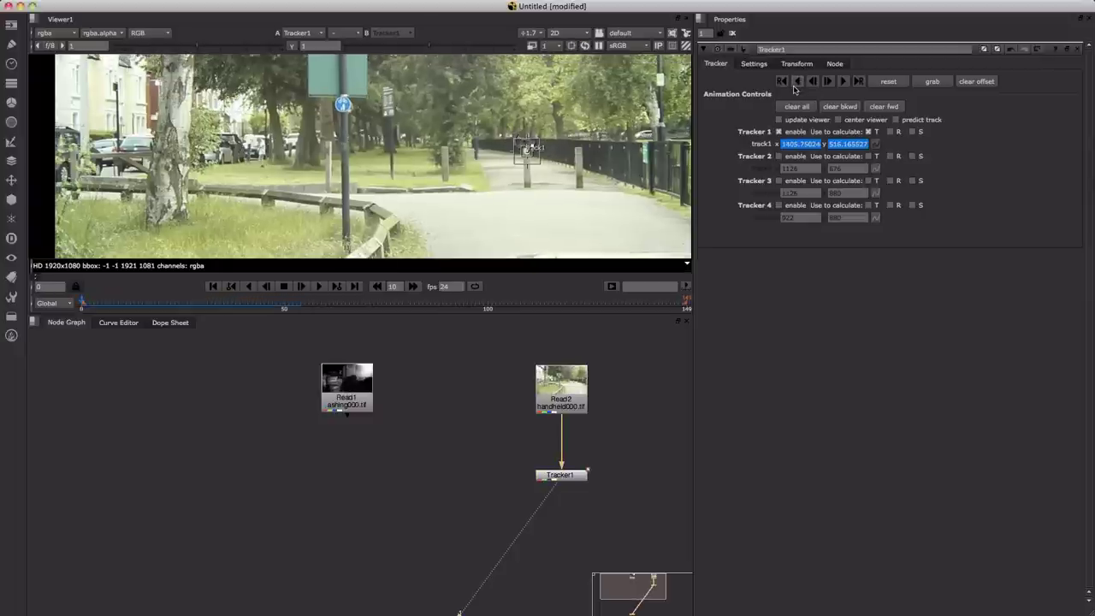
{"action": "left_click", "coordinate": [300, 306]}
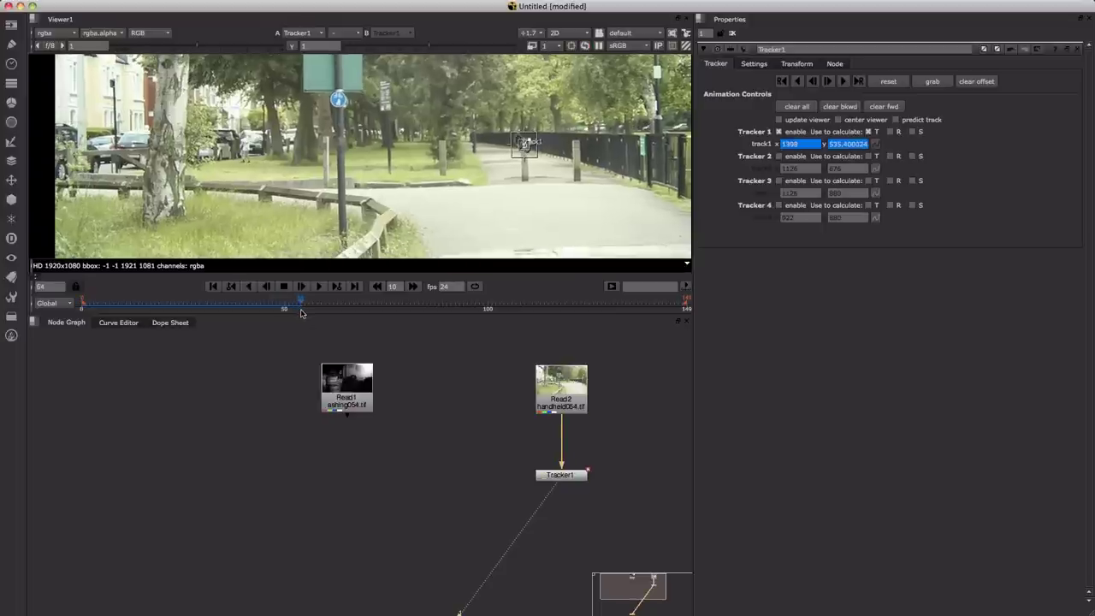
{"action": "left_click", "coordinate": [844, 81]}
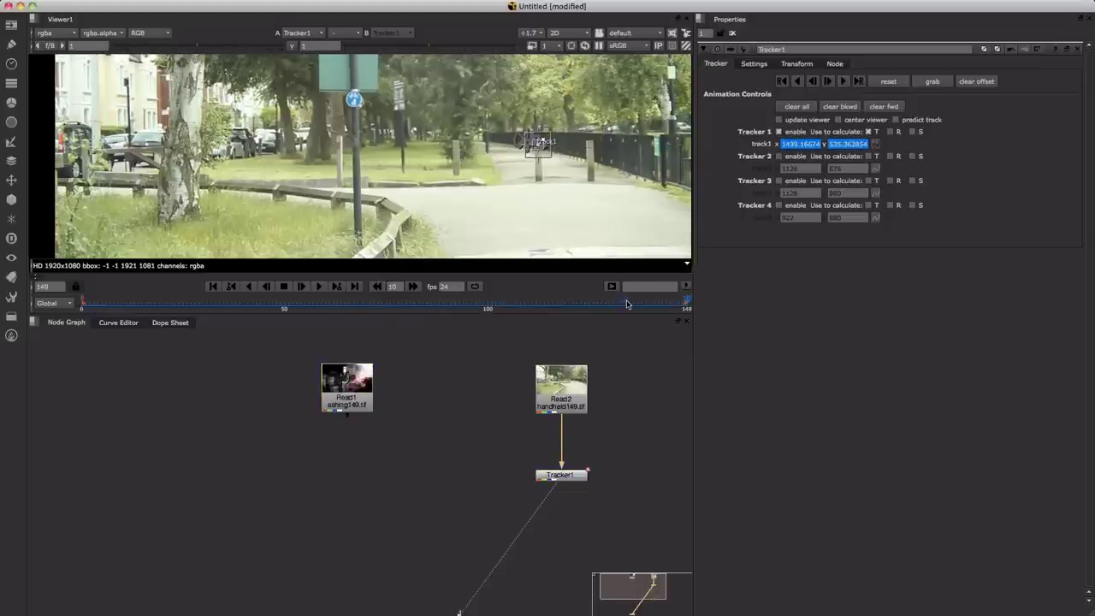
{"action": "left_click_drag", "start_coordinate": [626, 304], "coordinate": [382, 305]}
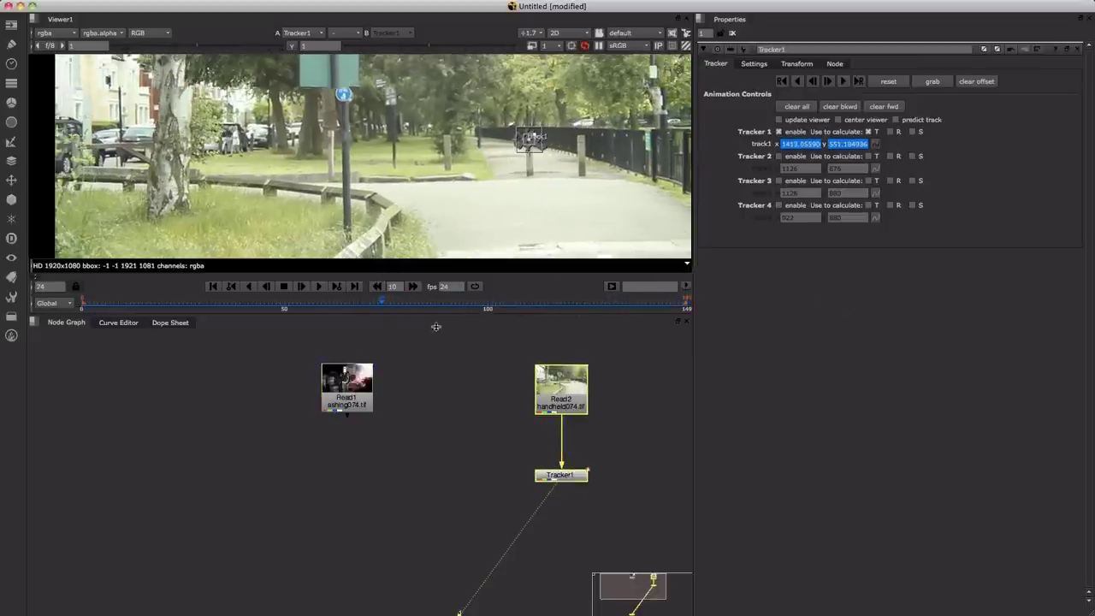
Reconnect Tracker1's input from handheld Read2 to tripod Read1, then select Tracker1.
{"action": "left_click", "coordinate": [551, 437]}
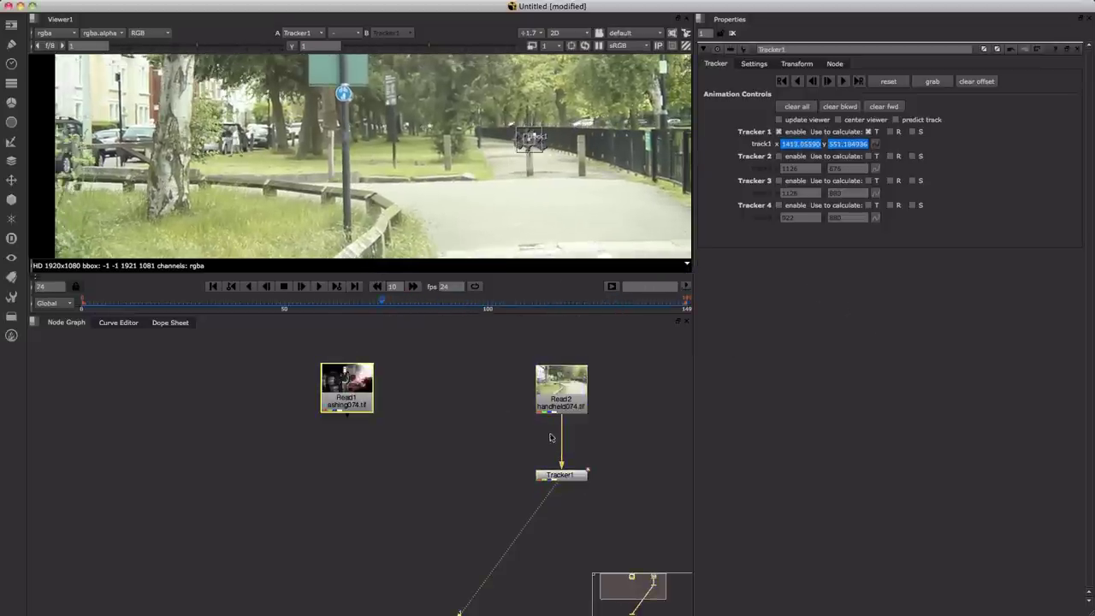
{"action": "left_click", "coordinate": [572, 477]}
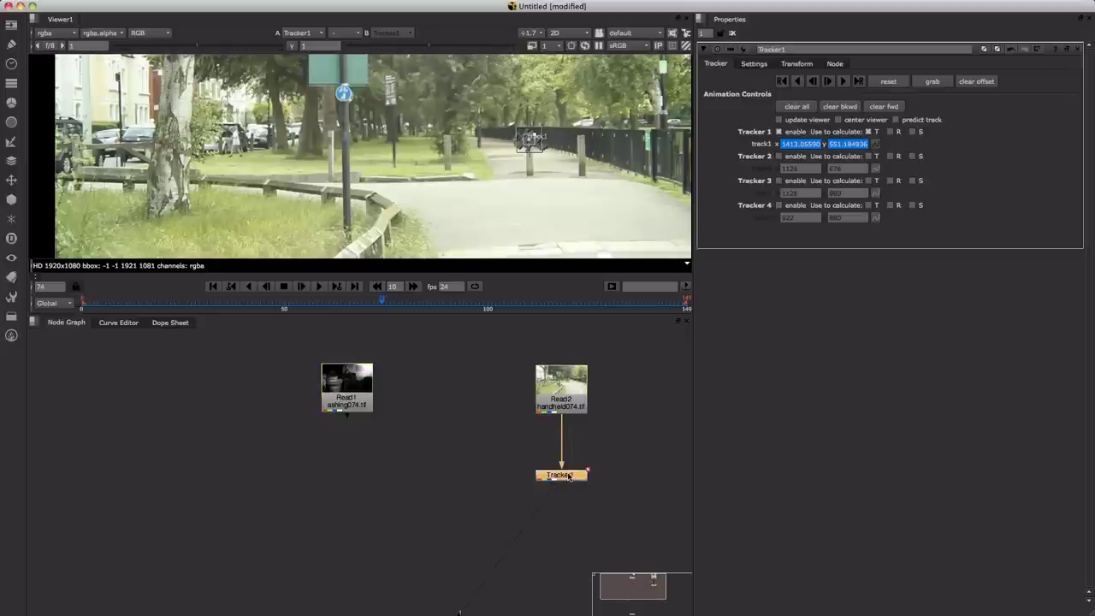
{"action": "left_click_drag", "start_coordinate": [562, 462], "coordinate": [347, 403]}
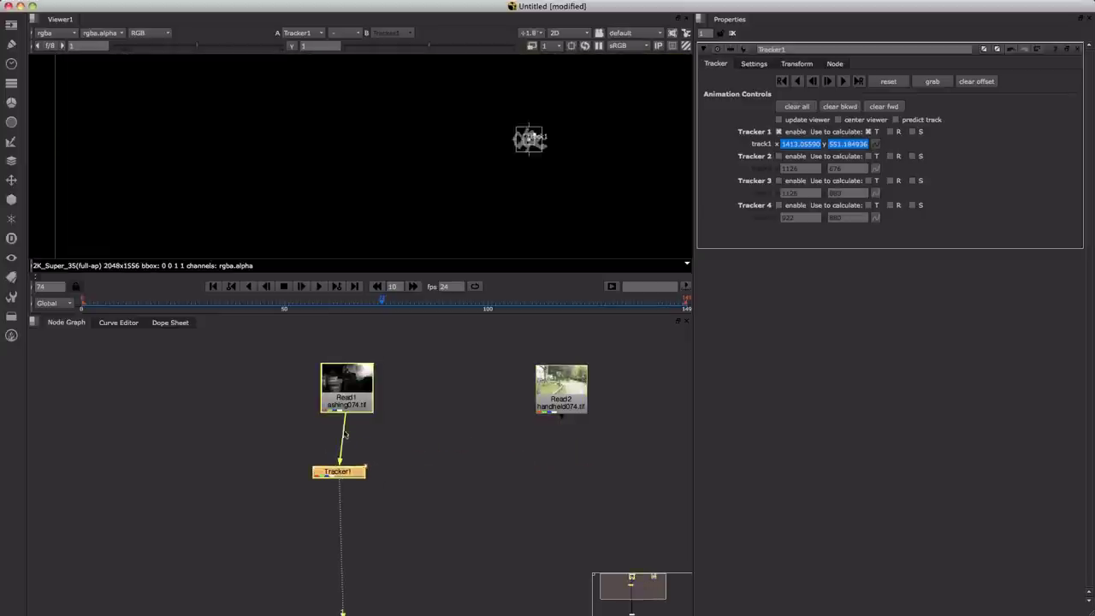
{"action": "left_click_drag", "start_coordinate": [360, 478], "coordinate": [368, 470]}
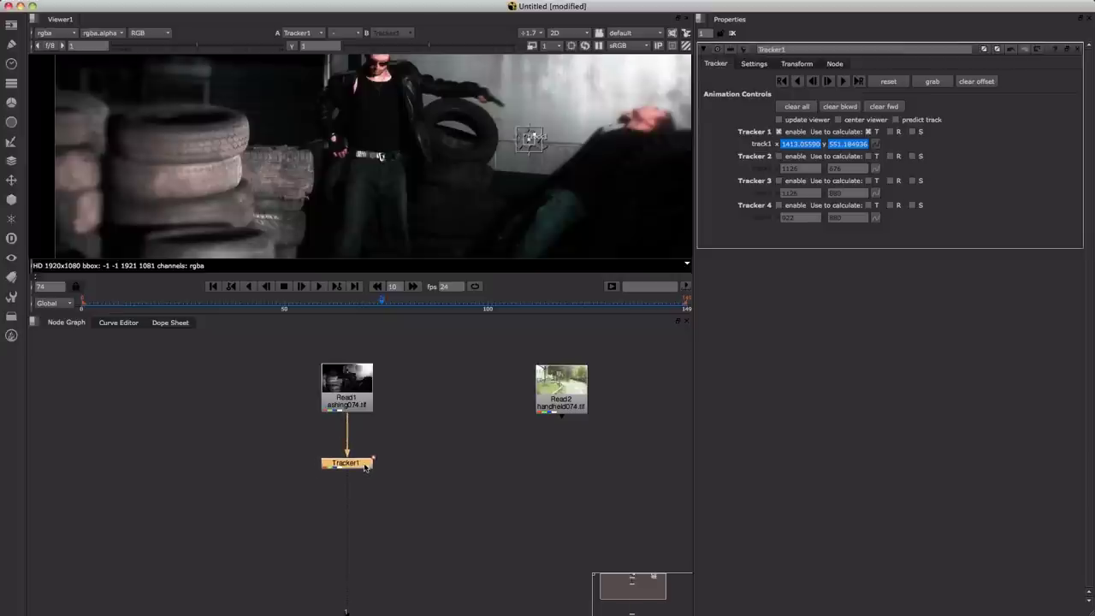
{"action": "left_click", "coordinate": [353, 439]}
{"action": "scroll", "coordinate": [452, 176], "scroll_direction": "down", "scroll_amount": 5}
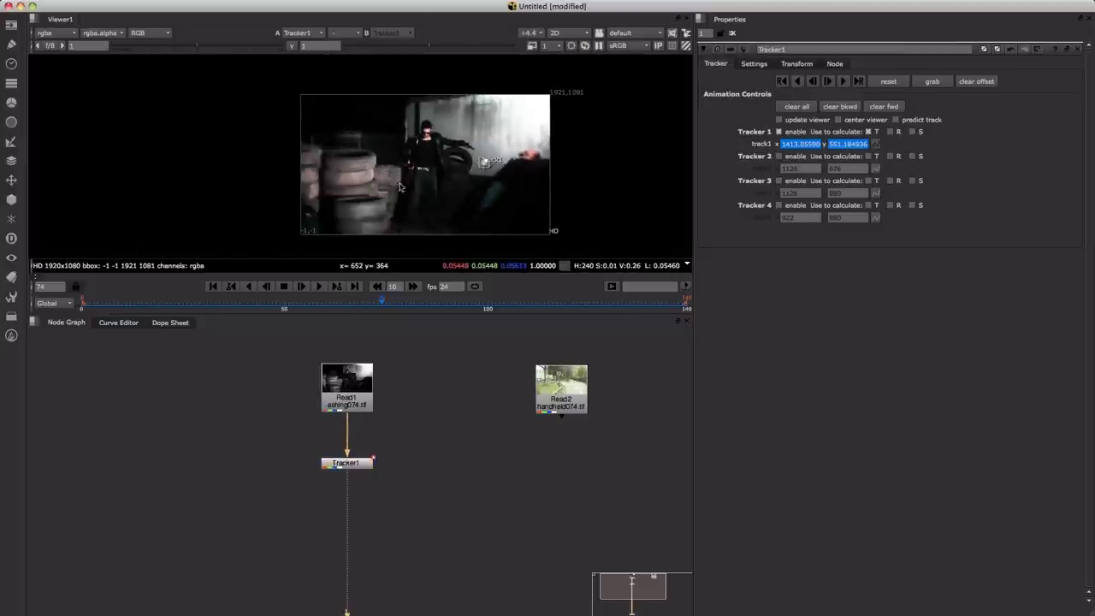
{"action": "left_click", "coordinate": [350, 466]}
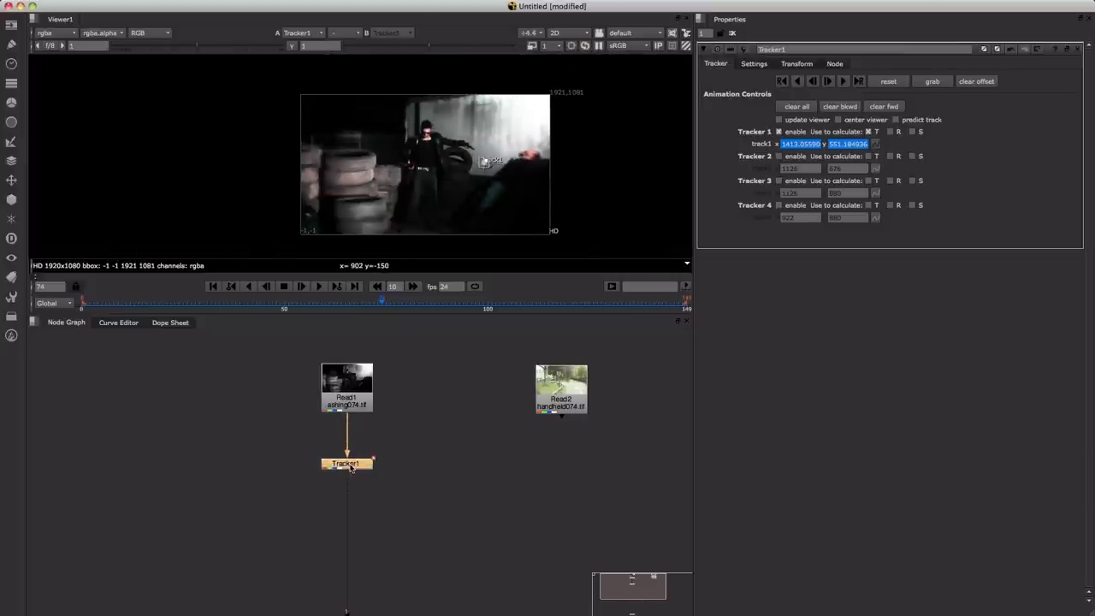
{"action": "left_click", "coordinate": [793, 64]}
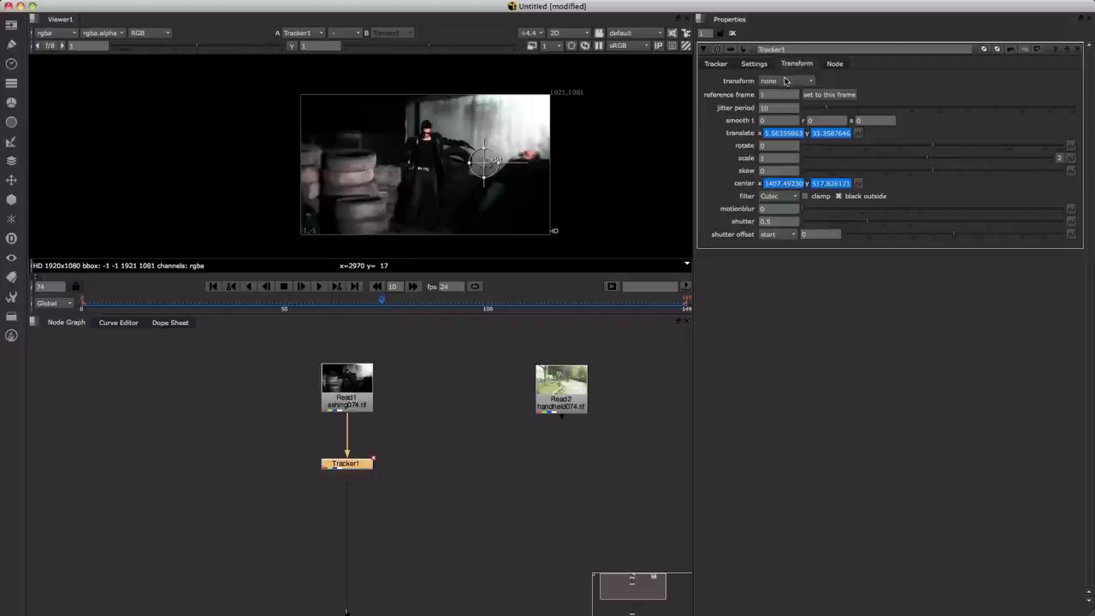
{"action": "left_click", "coordinate": [782, 81]}
{"action": "left_click", "coordinate": [781, 107]}
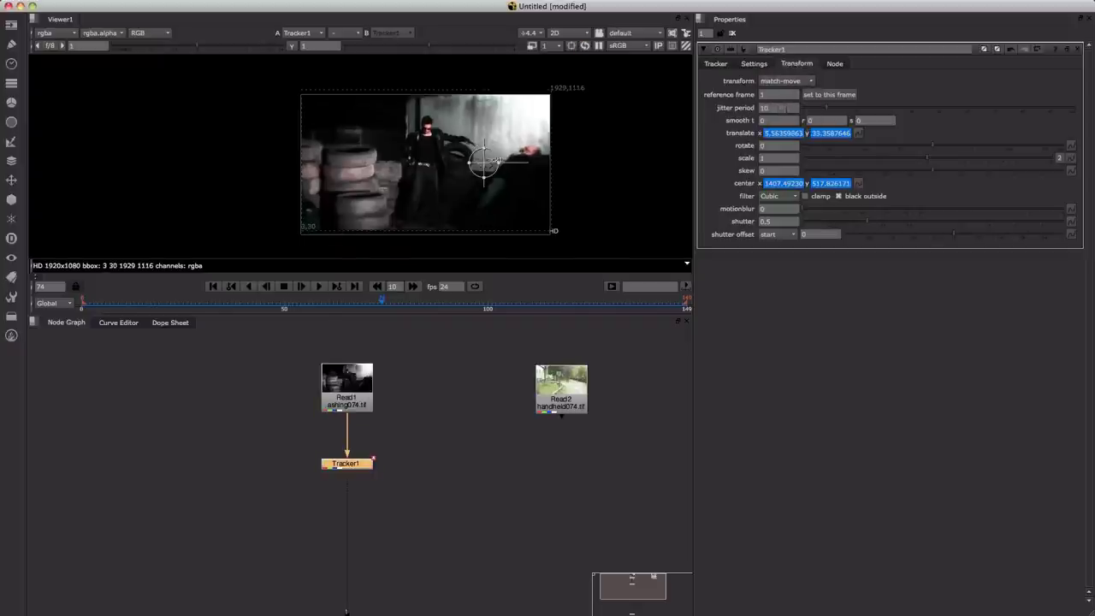
{"action": "left_click", "coordinate": [319, 291]}
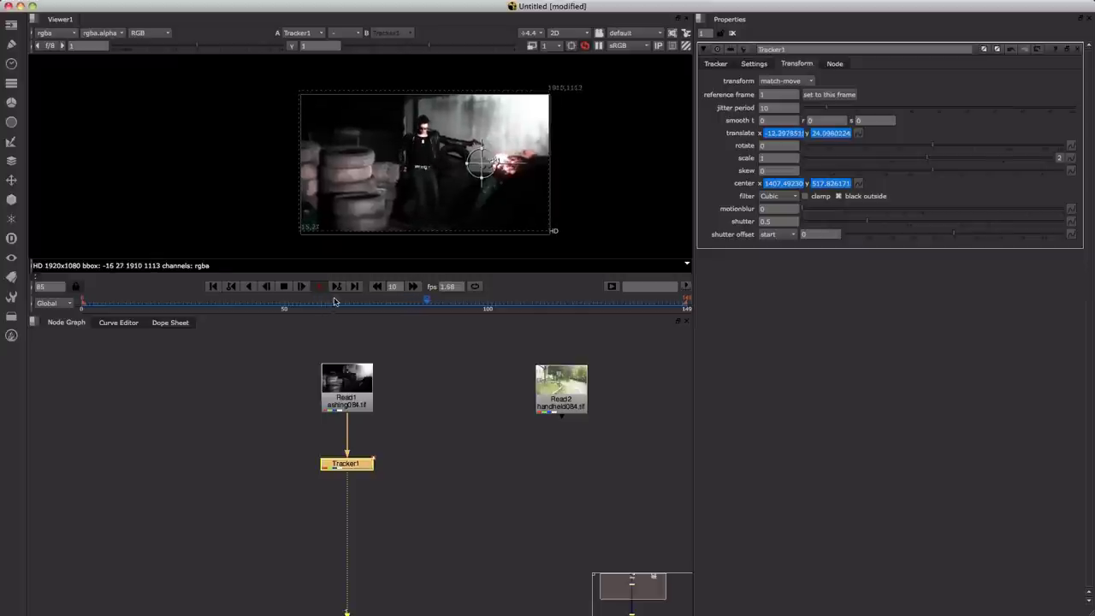
{"action": "left_click", "coordinate": [335, 301]}
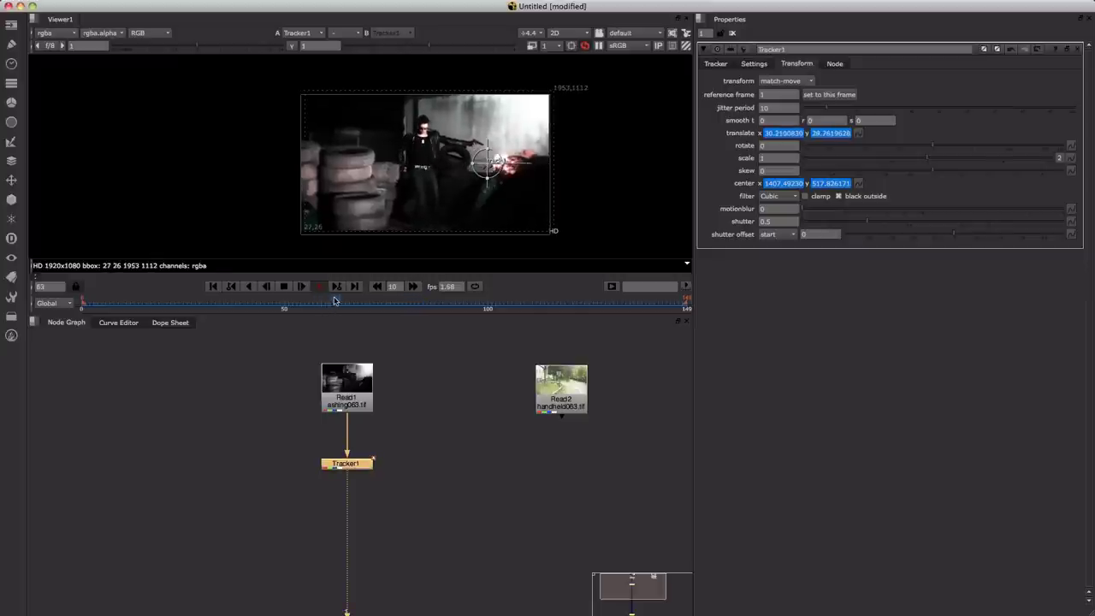
{"action": "left_click", "coordinate": [101, 305]}
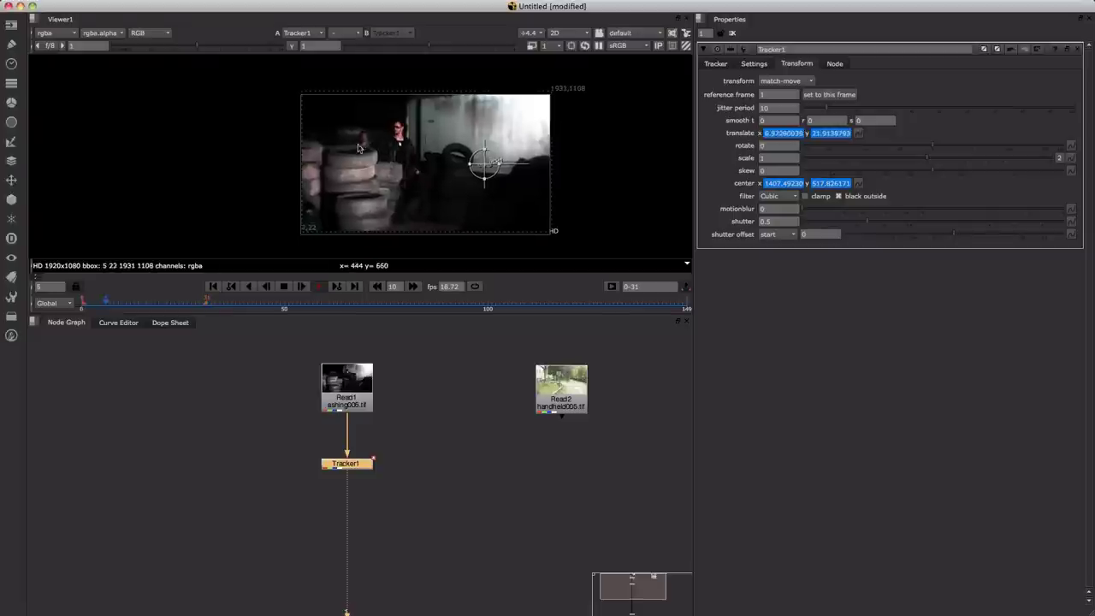
Stop playback and insert a Transform node between Read1 and Tracker1, checking frame 8.
{"action": "key", "text": "k"}
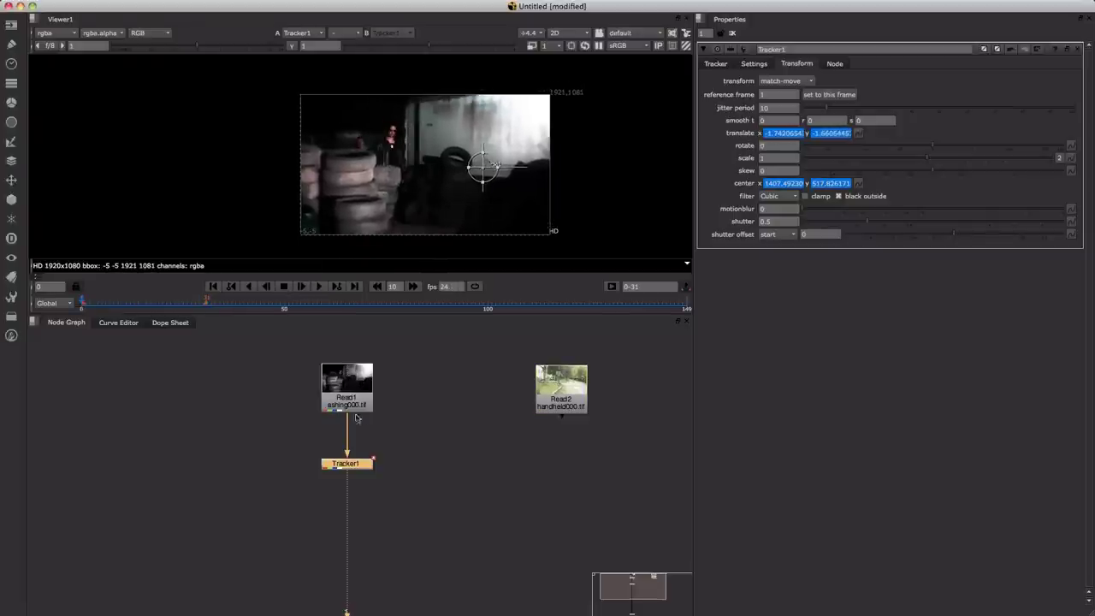
{"action": "key", "text": "Tab"}
{"action": "type", "text": "tr"}
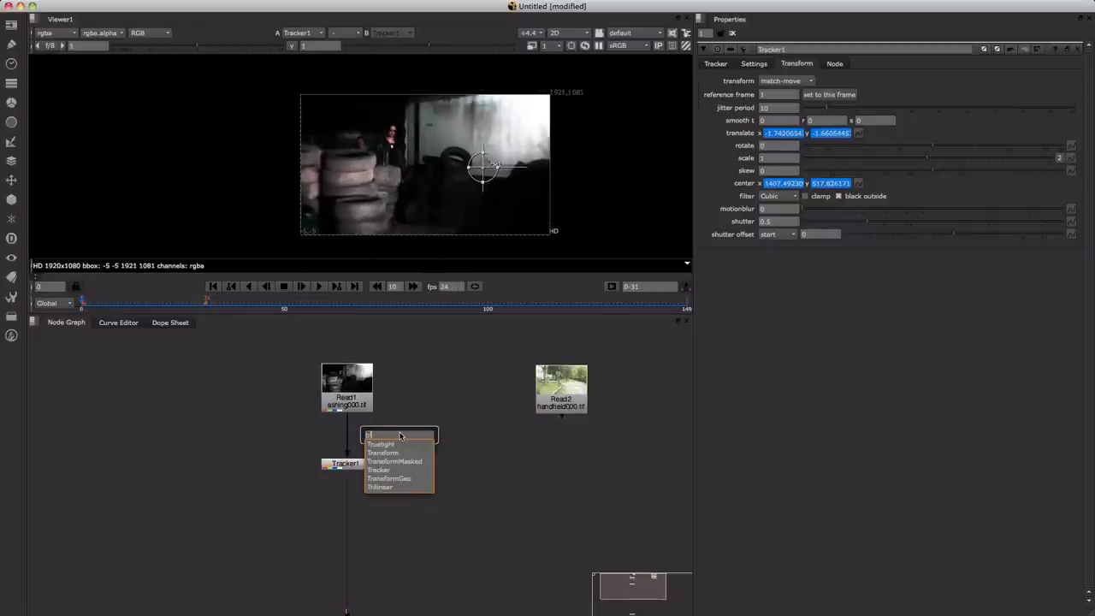
{"action": "type", "text": "an"}
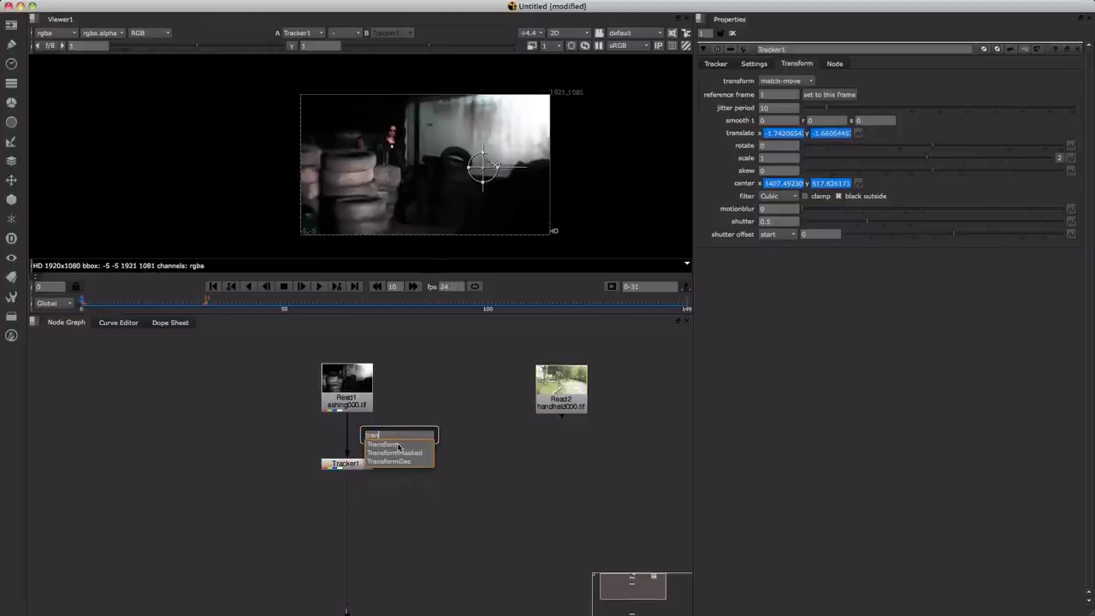
{"action": "left_click", "coordinate": [398, 445]}
{"action": "left_click_drag", "start_coordinate": [399, 440], "coordinate": [352, 440]}
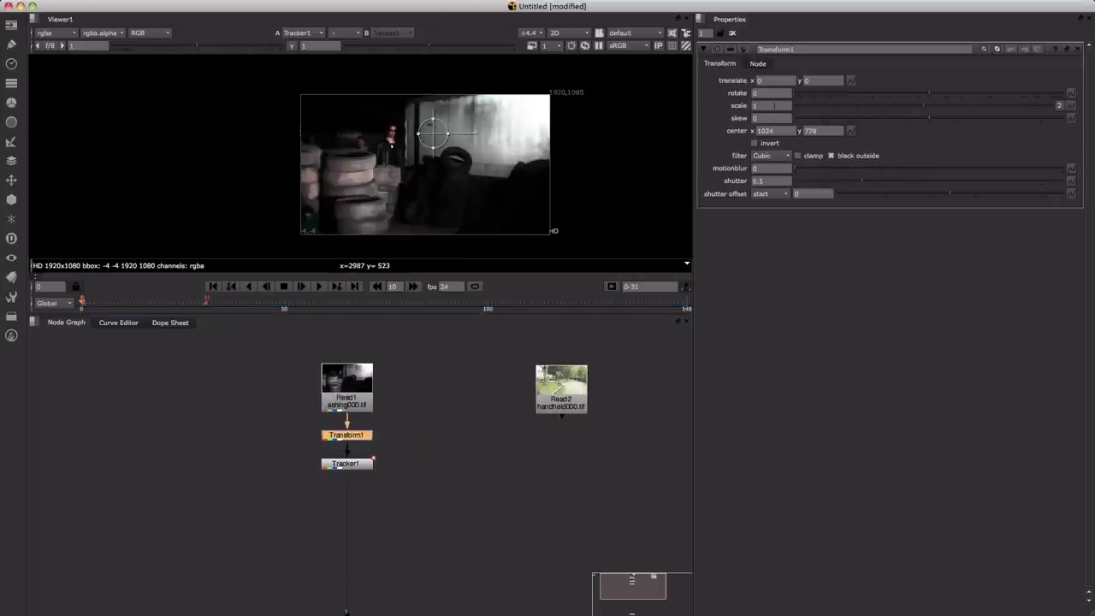
{"action": "left_click_drag", "start_coordinate": [83, 301], "coordinate": [109, 305]}
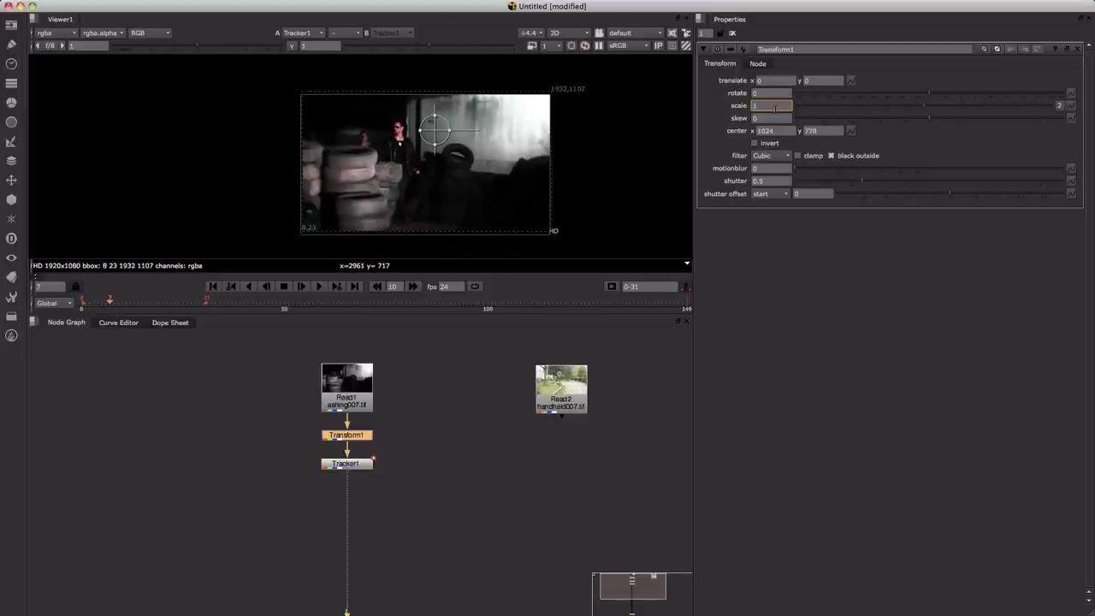
Set Transform1's scale to 1.03, shift translate y slightly negative, and play back to check.
{"action": "double_click", "coordinate": [774, 106]}
{"action": "type", "text": "1.01"}
{"action": "key", "text": "Return"}
{"action": "type", "text": "1.02"}
{"action": "key", "text": "Return"}
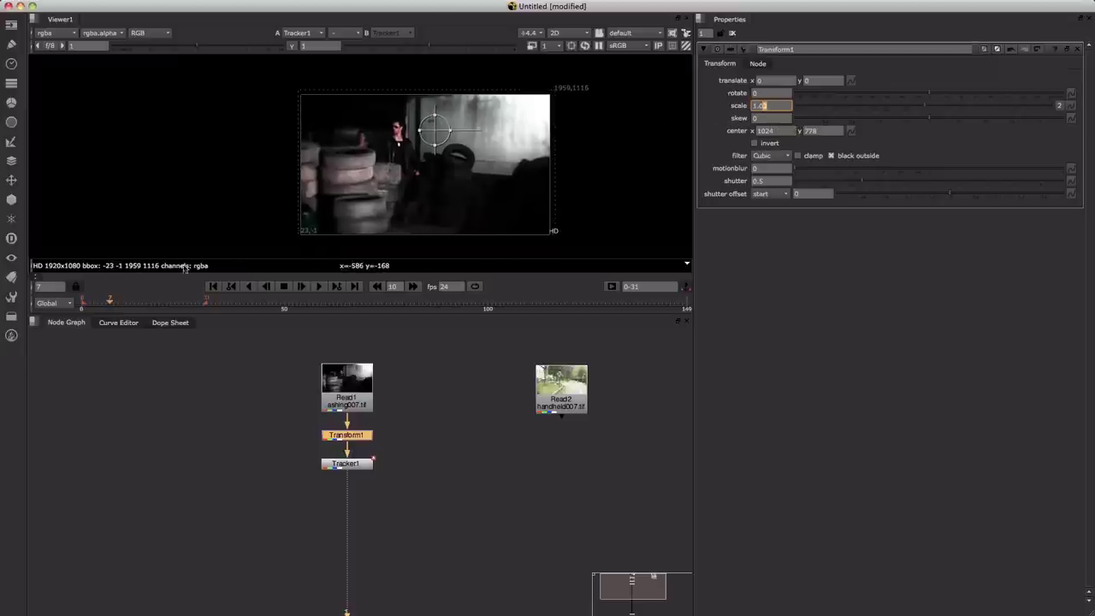
{"action": "type", "text": "3"}
{"action": "left_click", "coordinate": [827, 82]}
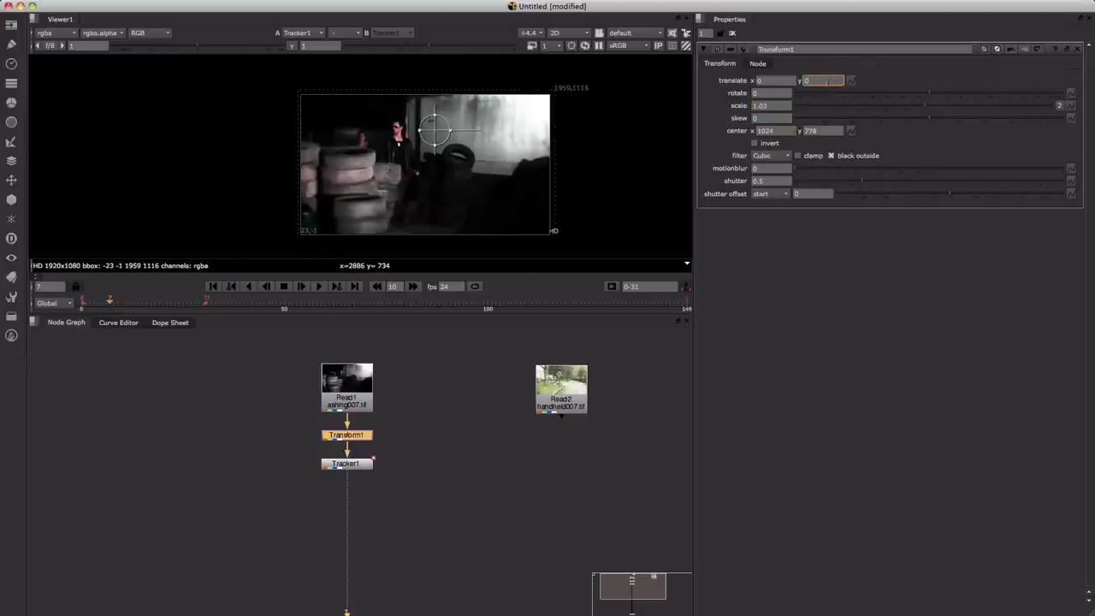
{"action": "type", "text": "-2"}
{"action": "key", "text": "Return"}
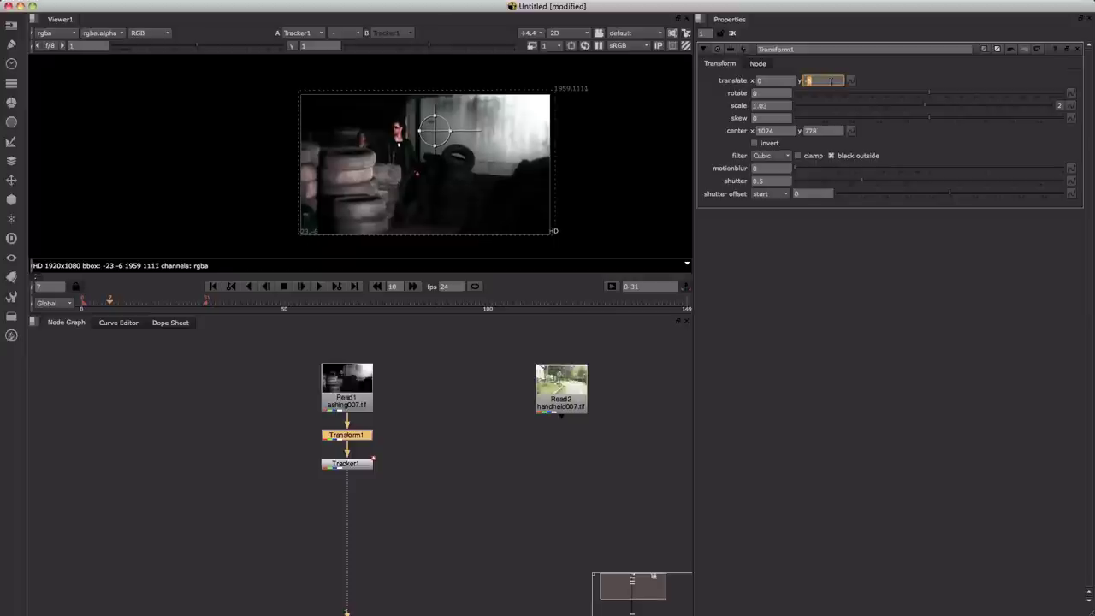
{"action": "key", "text": "Down"}
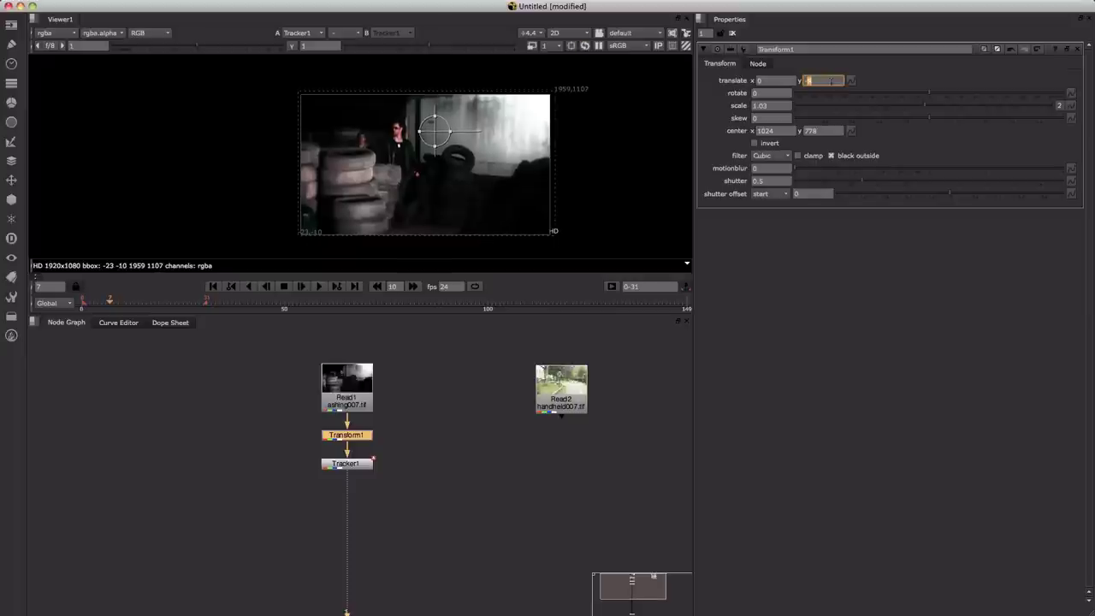
{"action": "left_click", "coordinate": [317, 288]}
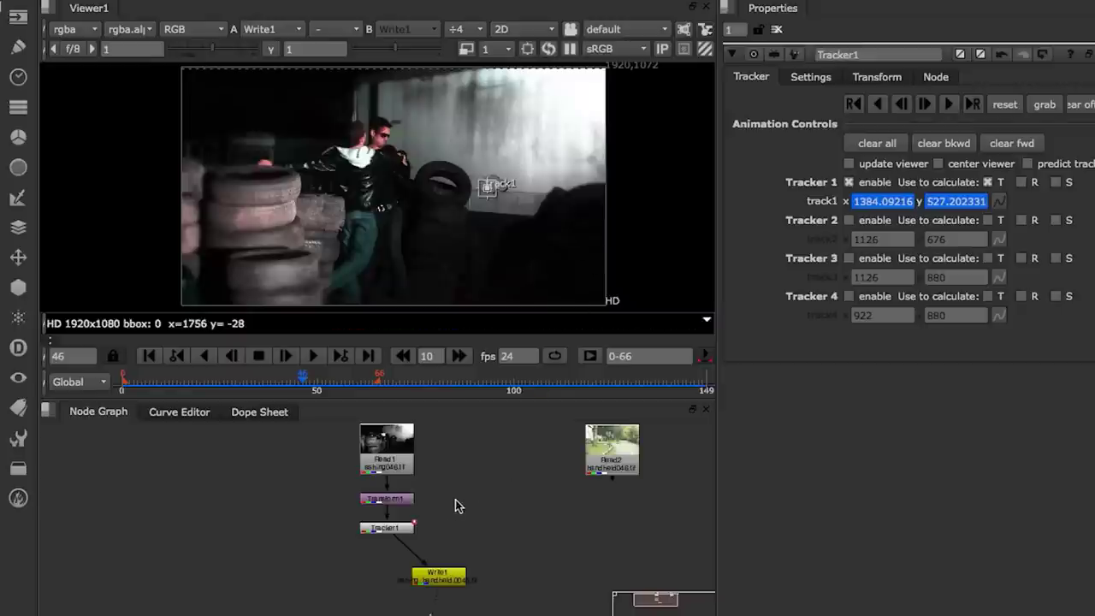
Set the motionblur value on Tracker1's Transform tab to 1.
{"action": "left_click", "coordinate": [406, 531]}
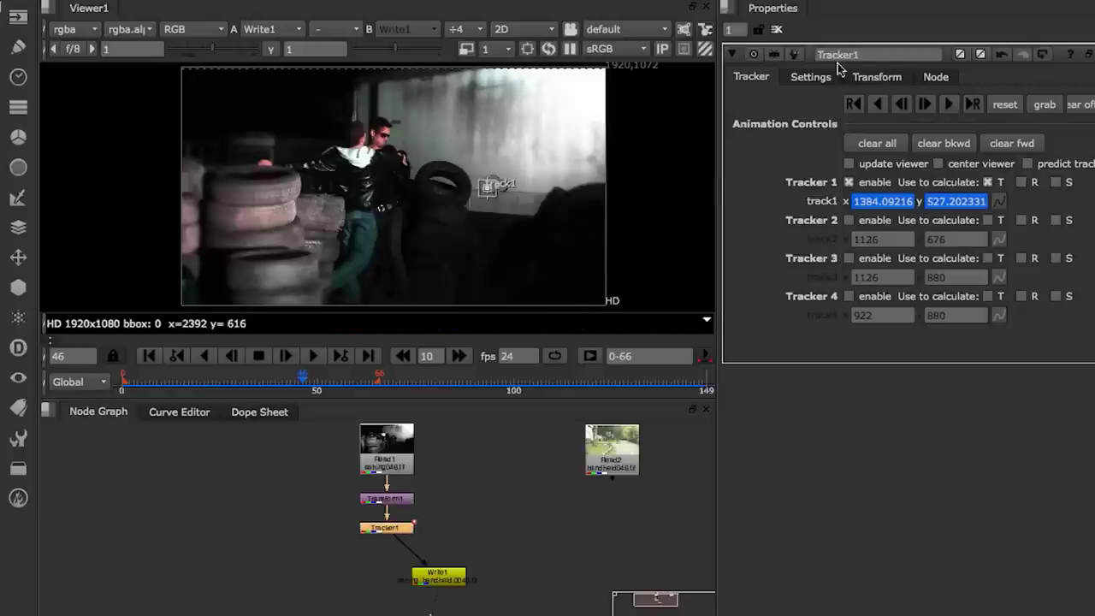
{"action": "left_click", "coordinate": [879, 81]}
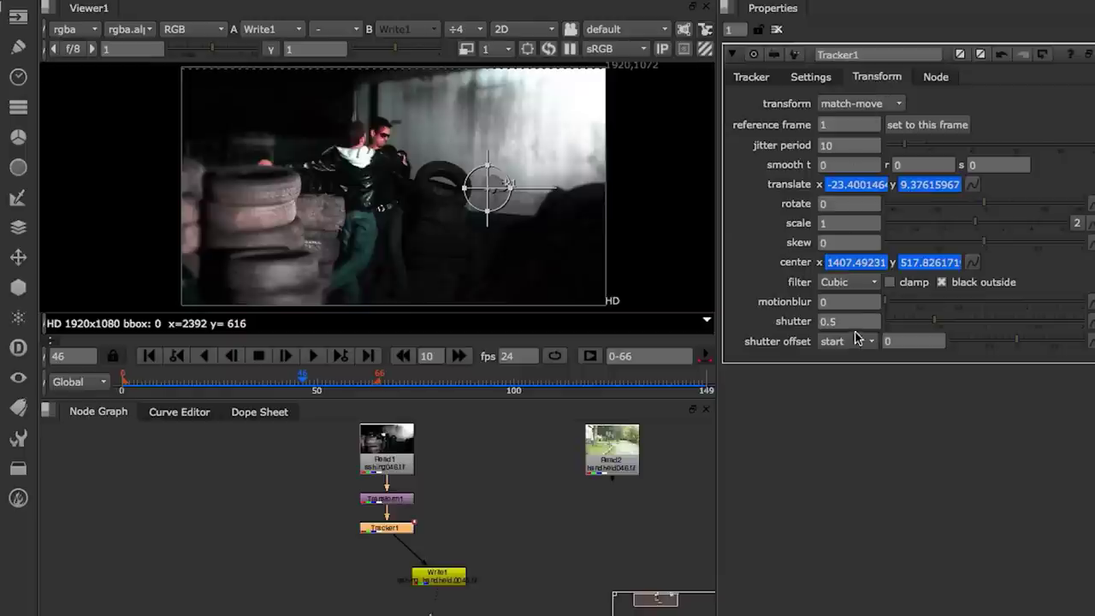
{"action": "left_click", "coordinate": [842, 301]}
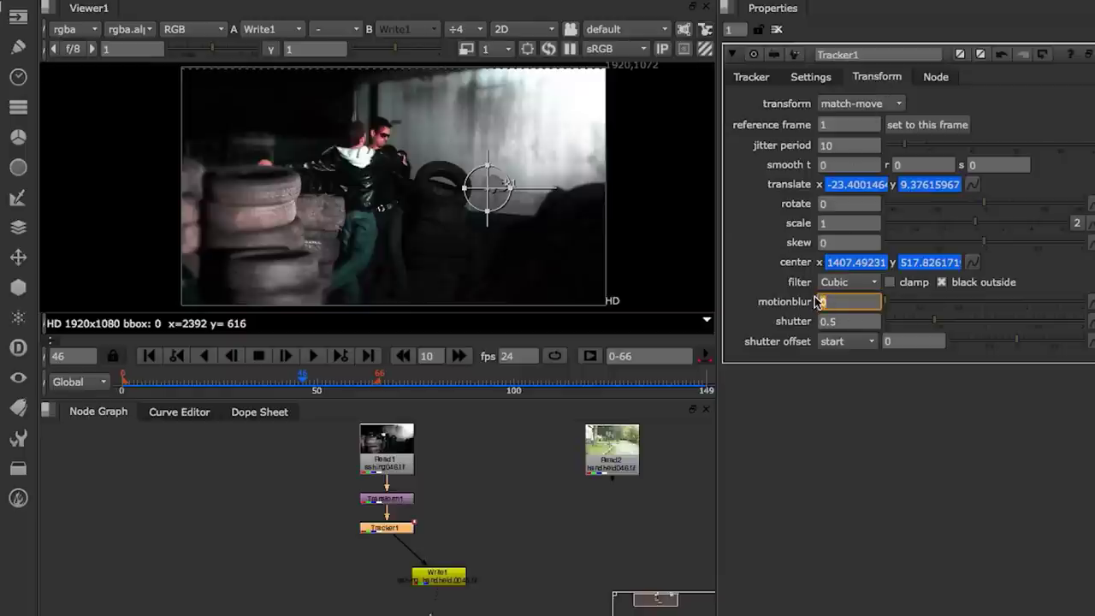
{"action": "left_click", "coordinate": [563, 487]}
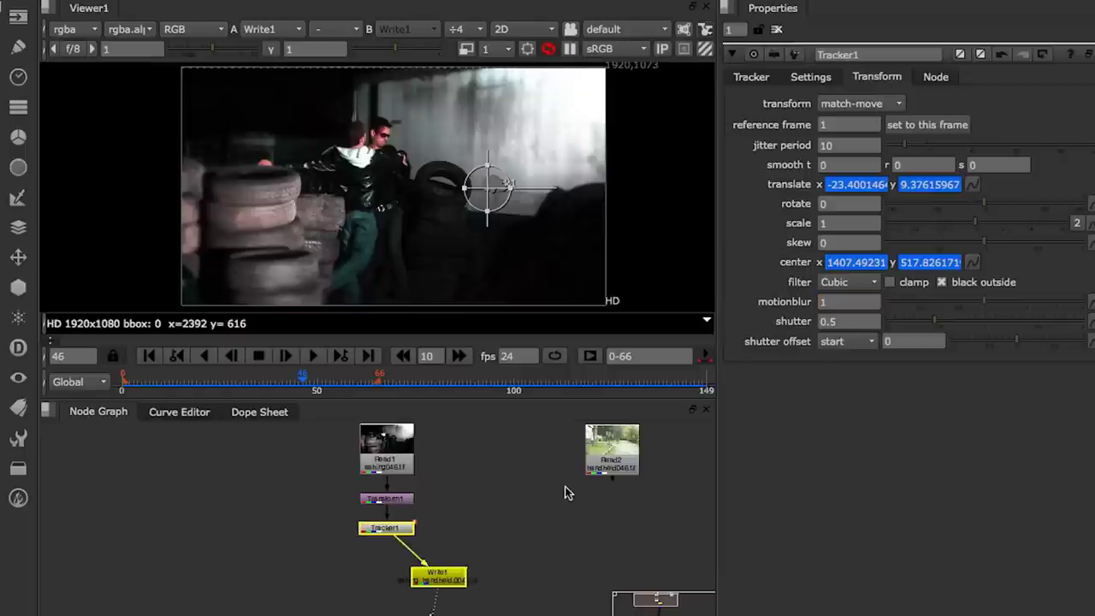